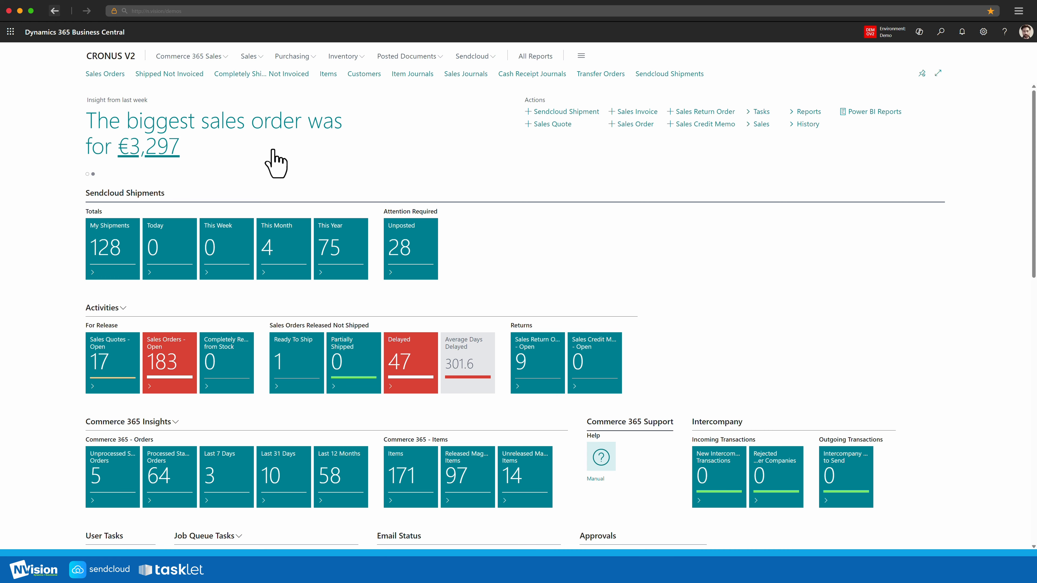
- Open the list of active Sendcloud shipments
click(469, 57)
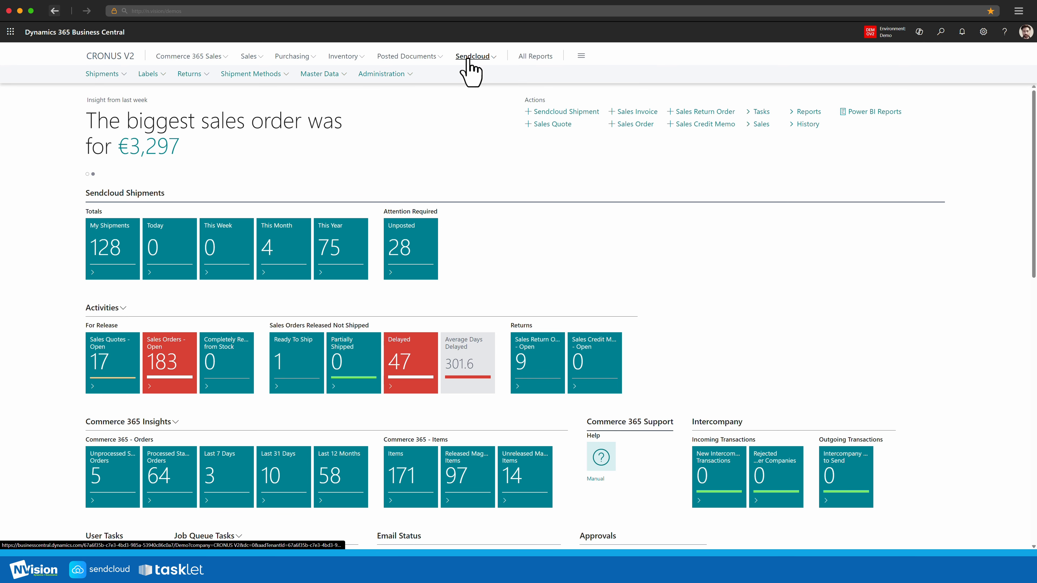
click(100, 77)
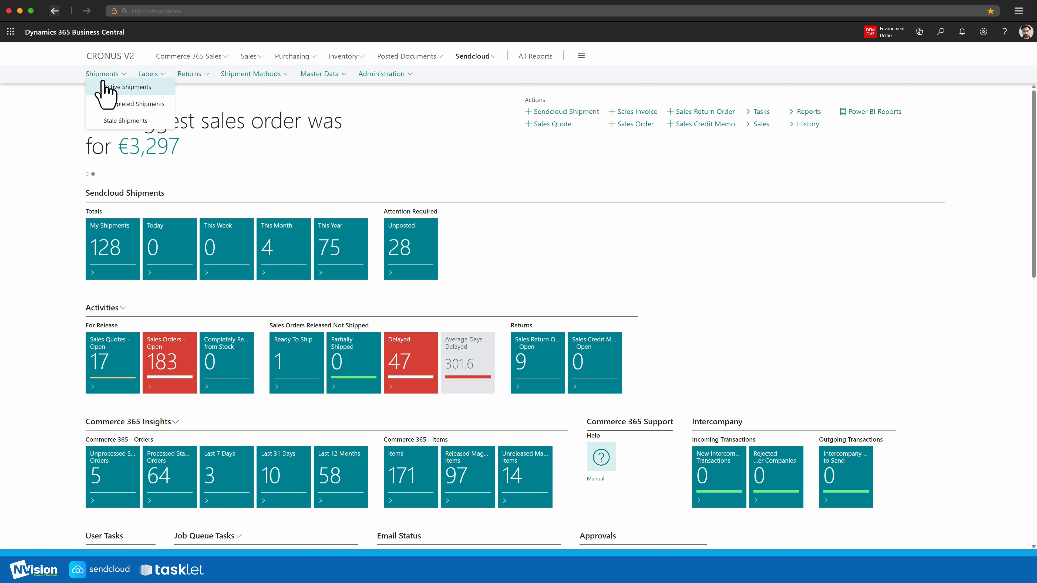
click(98, 87)
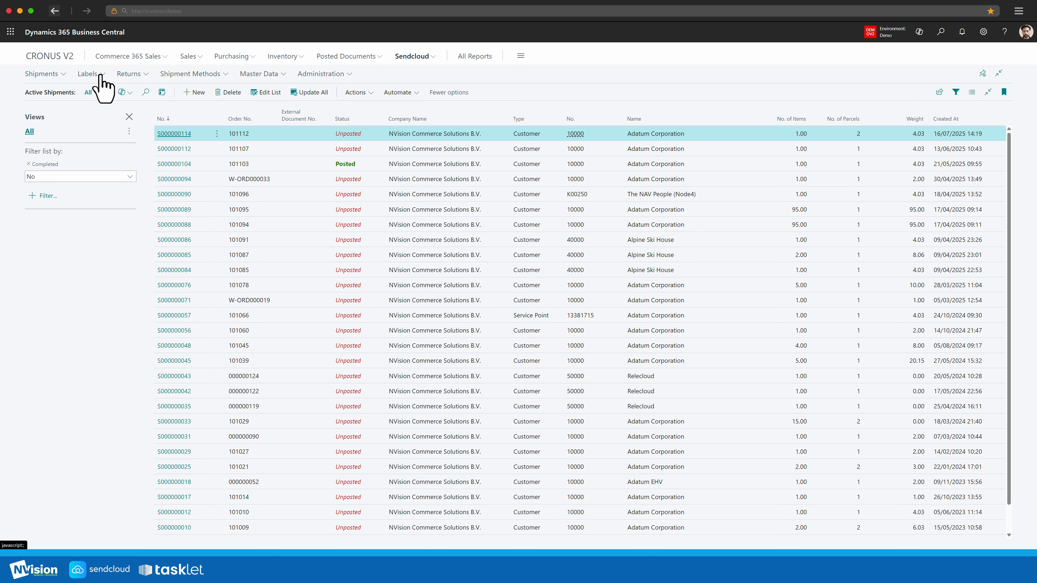
click(101, 76)
click(128, 76)
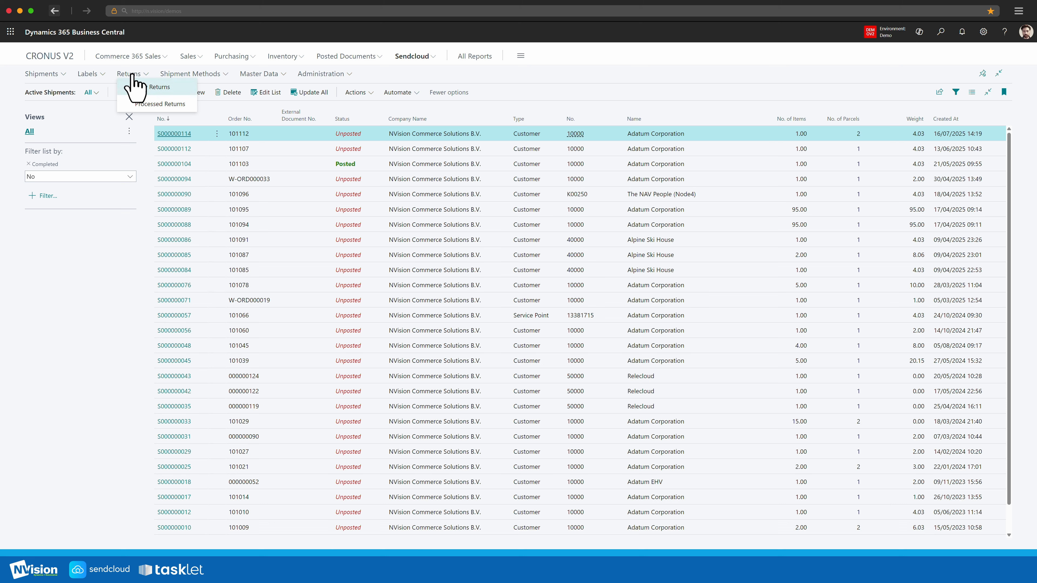
click(176, 75)
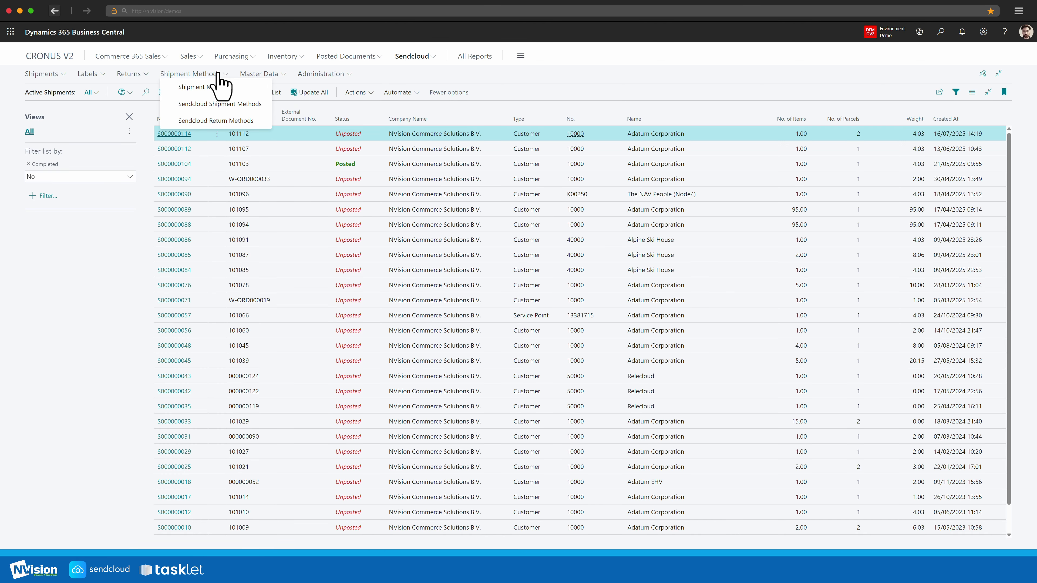
click(213, 105)
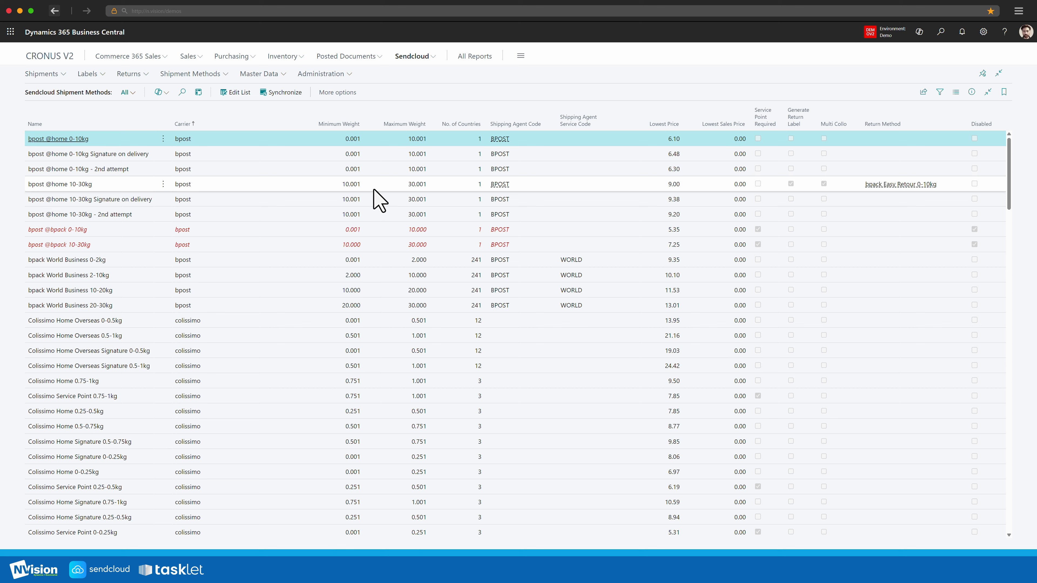
click(374, 190)
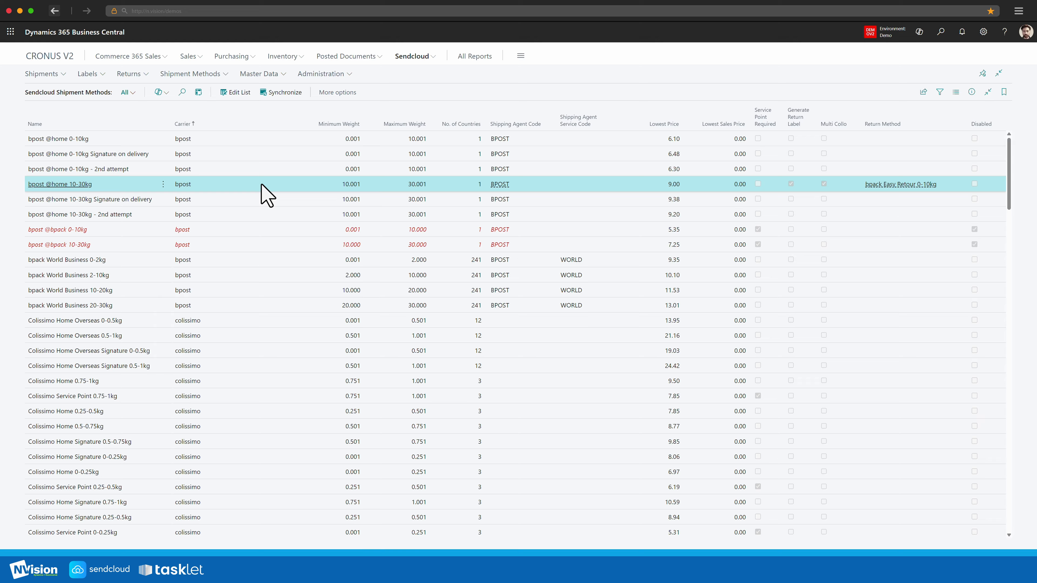
- View the Sendcloud master data for Boxes and Sender Addresses
click(261, 74)
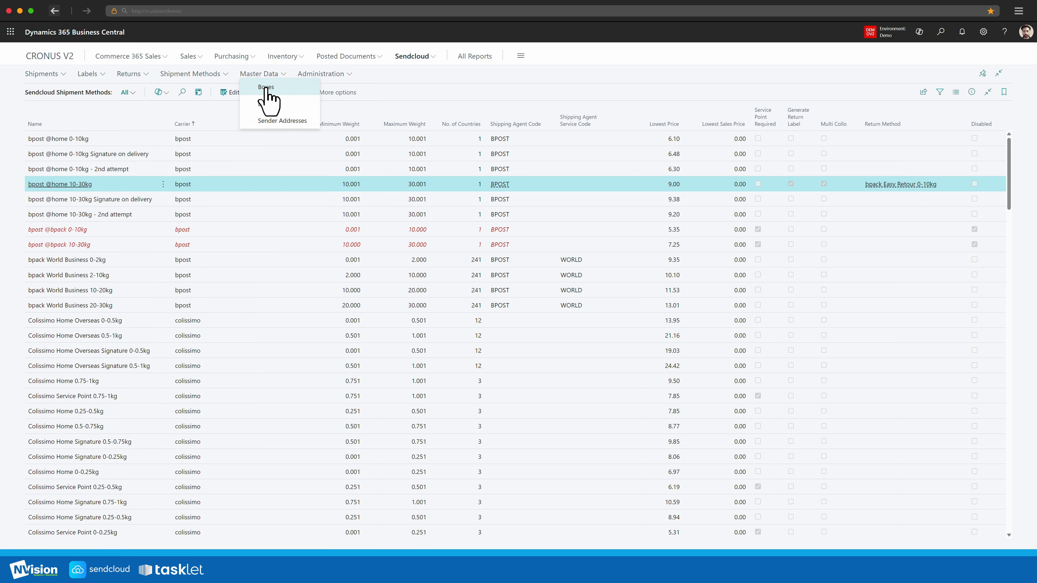
click(266, 88)
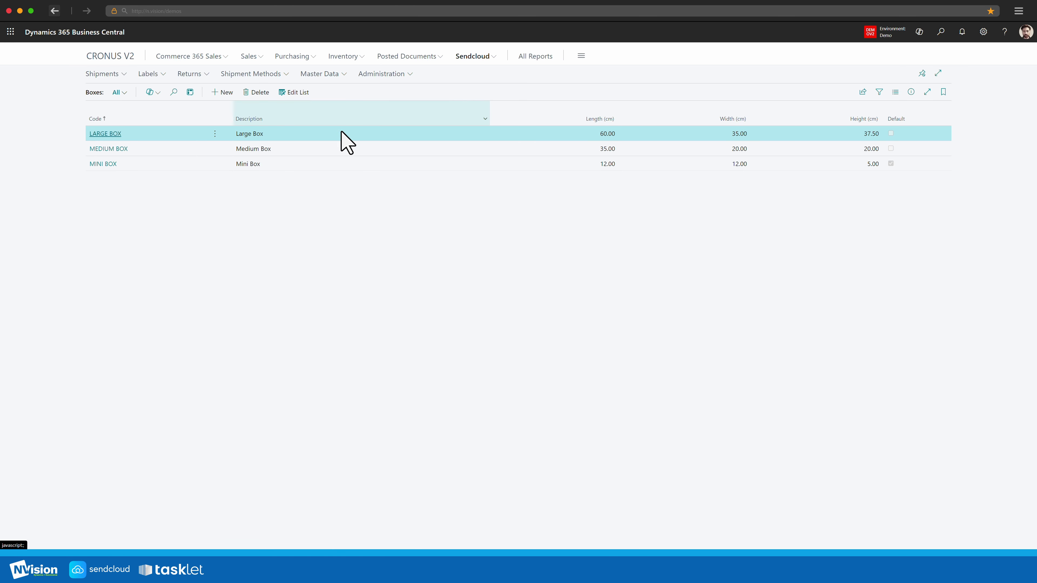
click(341, 75)
click(327, 104)
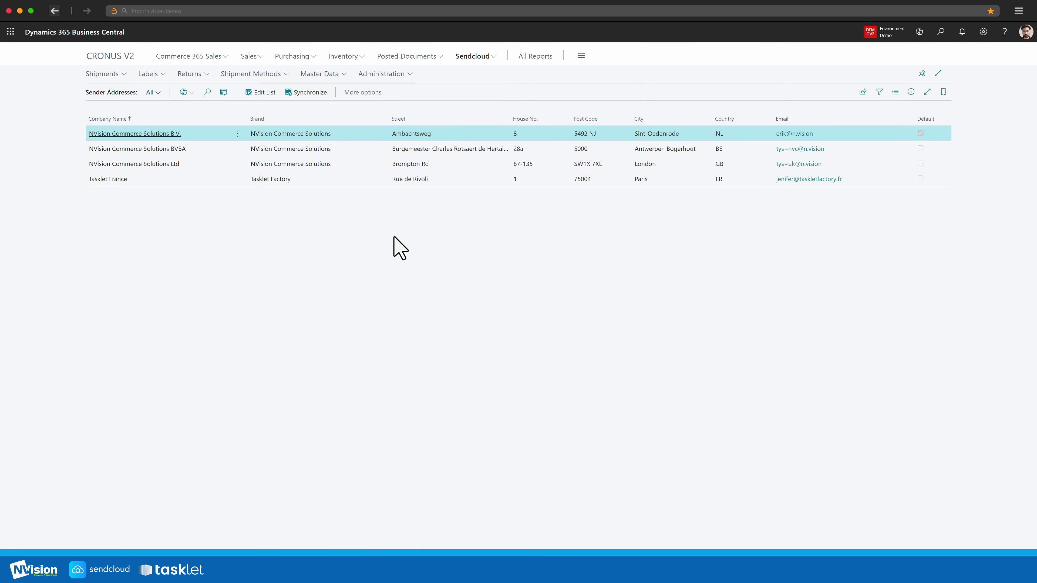
- Open the Sendcloud Setup page and collapse its Shipment Creation and Sendcloud Integration sections
click(391, 75)
click(386, 139)
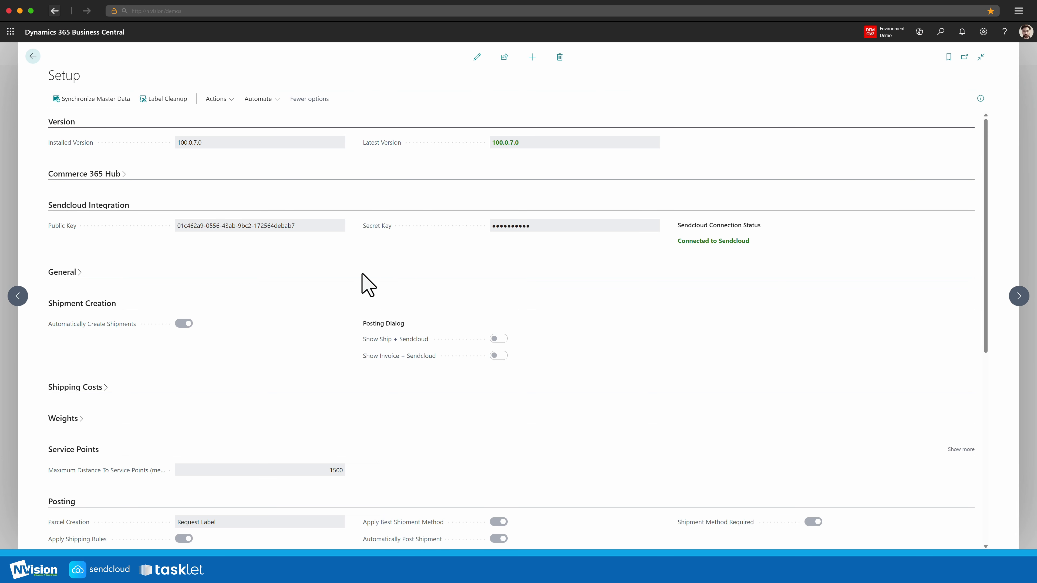
click(89, 303)
click(92, 208)
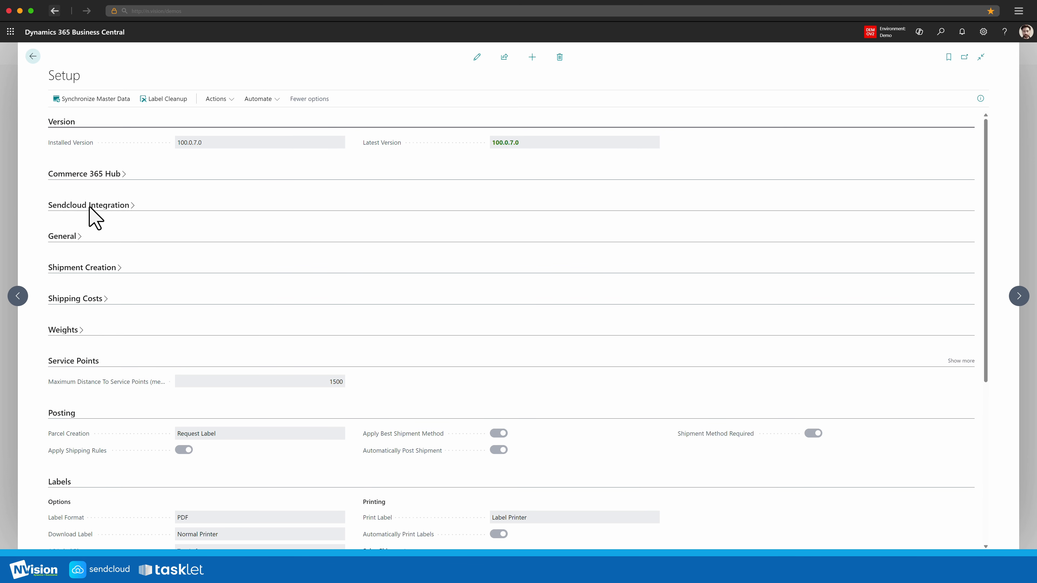
- Examine the Posting, Labels, Returns and Logging settings on the Setup page, including the Apply Best Shipment Method and Automatically Post Shipment options
scroll(243, 404, down, 1)
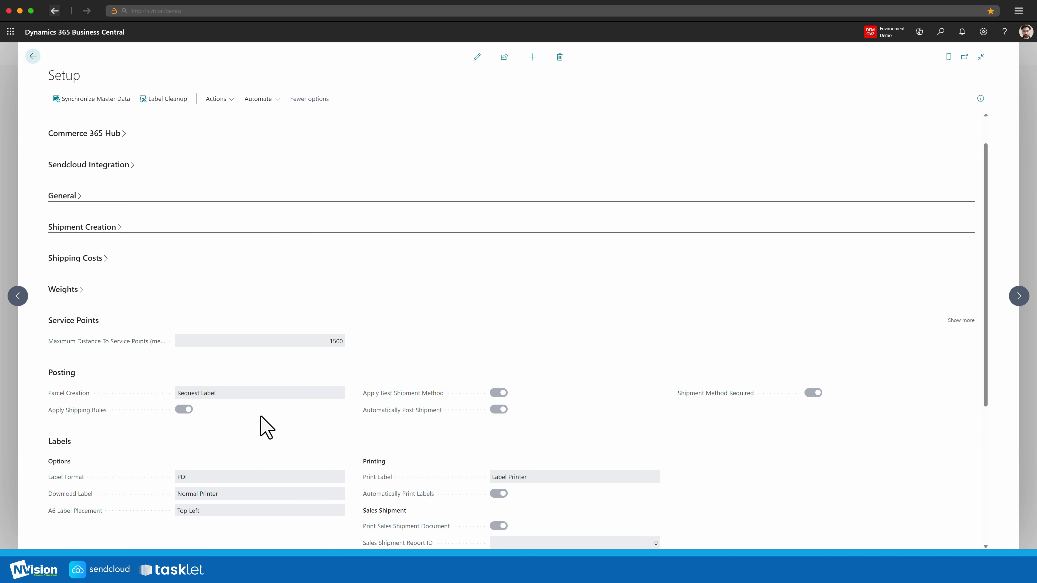
scroll(266, 427, down, 1)
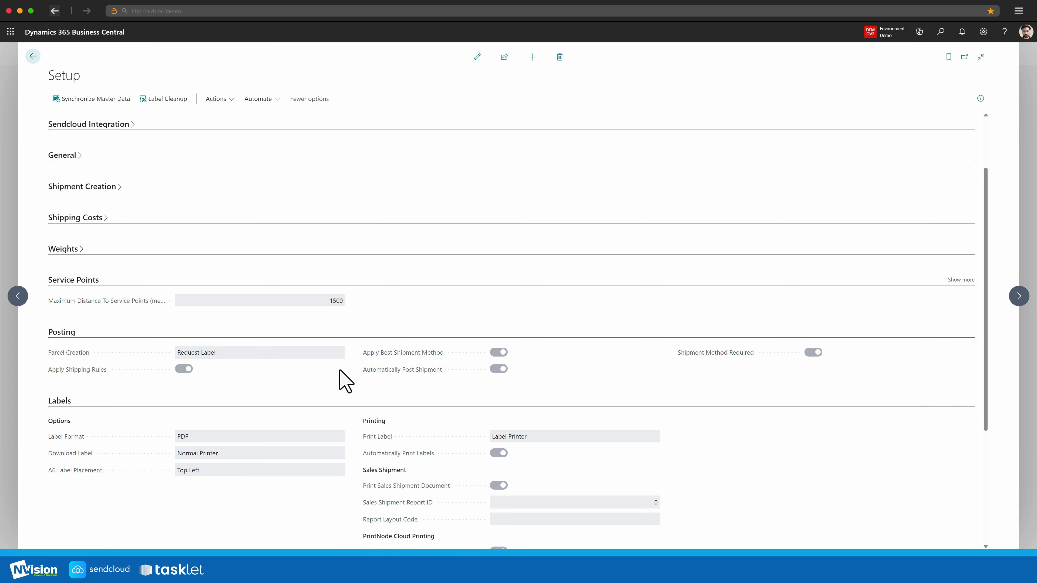
mouse_move(402, 353)
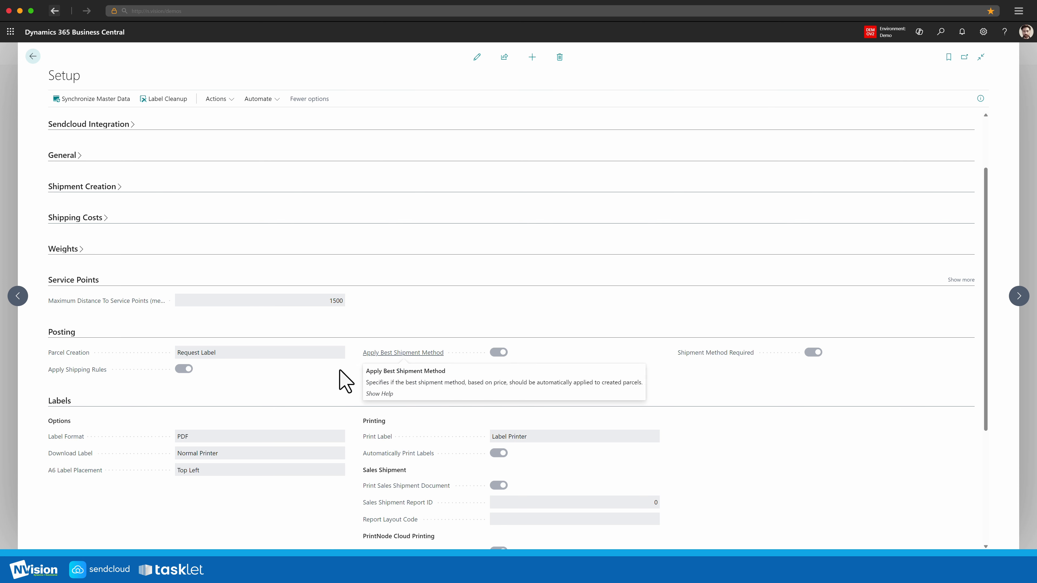
mouse_move(428, 369)
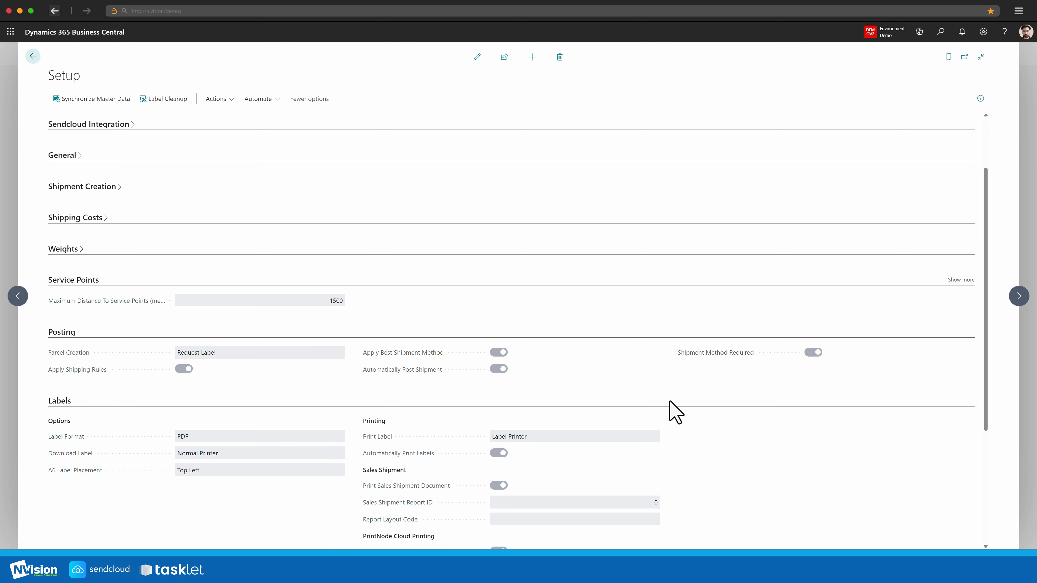
scroll(675, 412, down, 1)
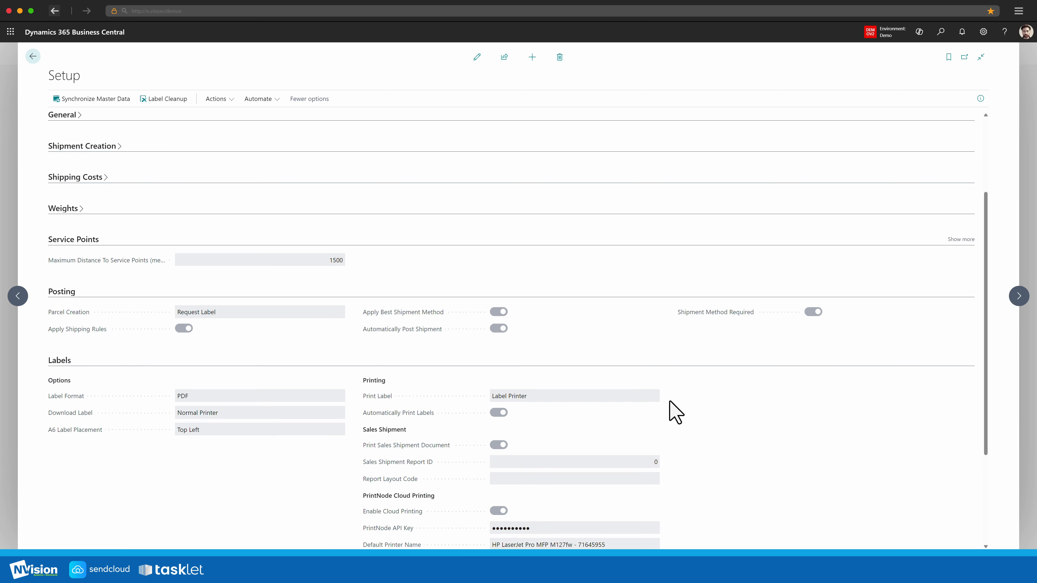
scroll(676, 412, down, 2)
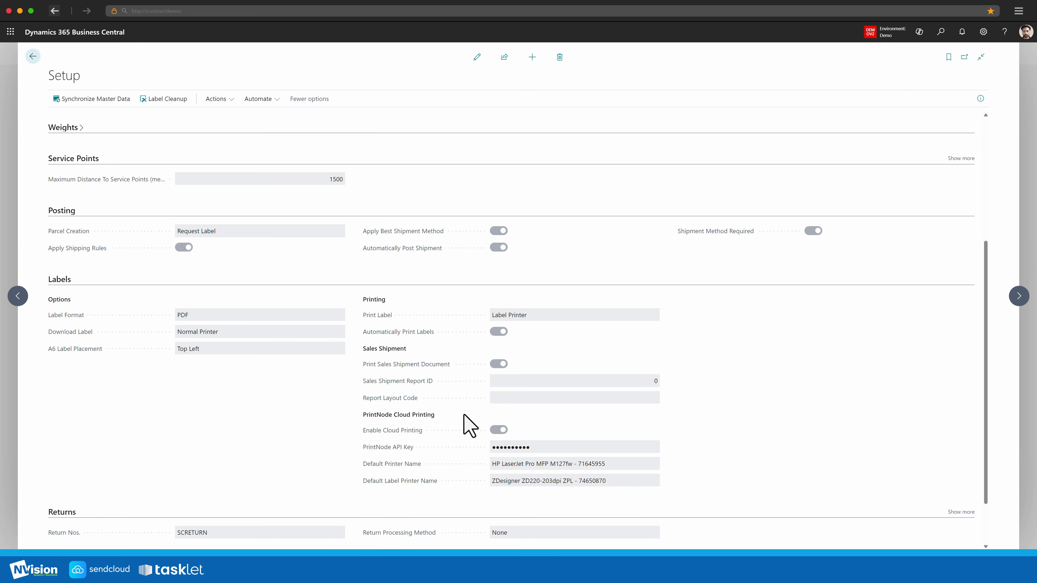
scroll(470, 425, down, 2)
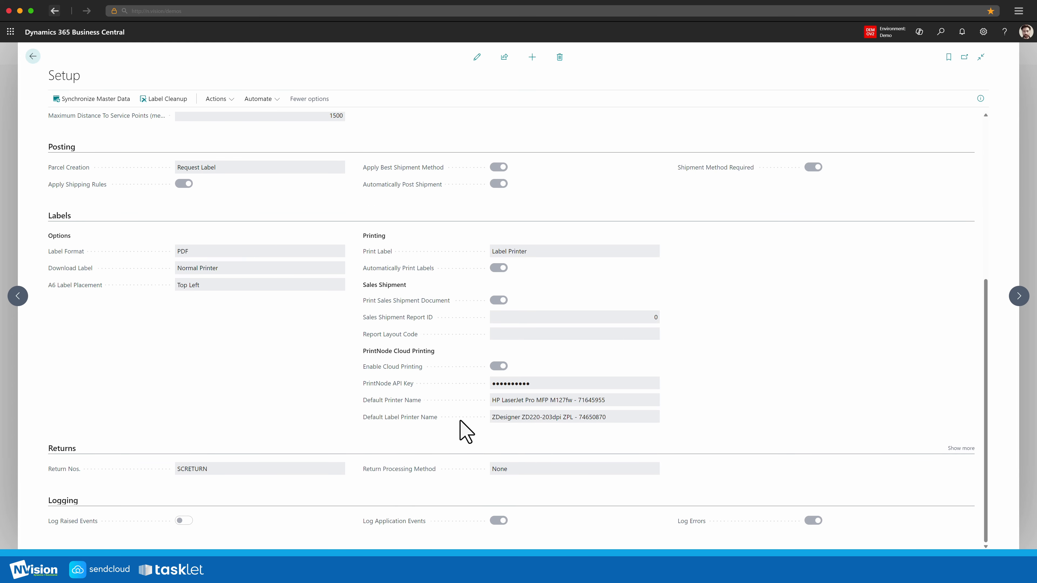
scroll(465, 428, up, 5)
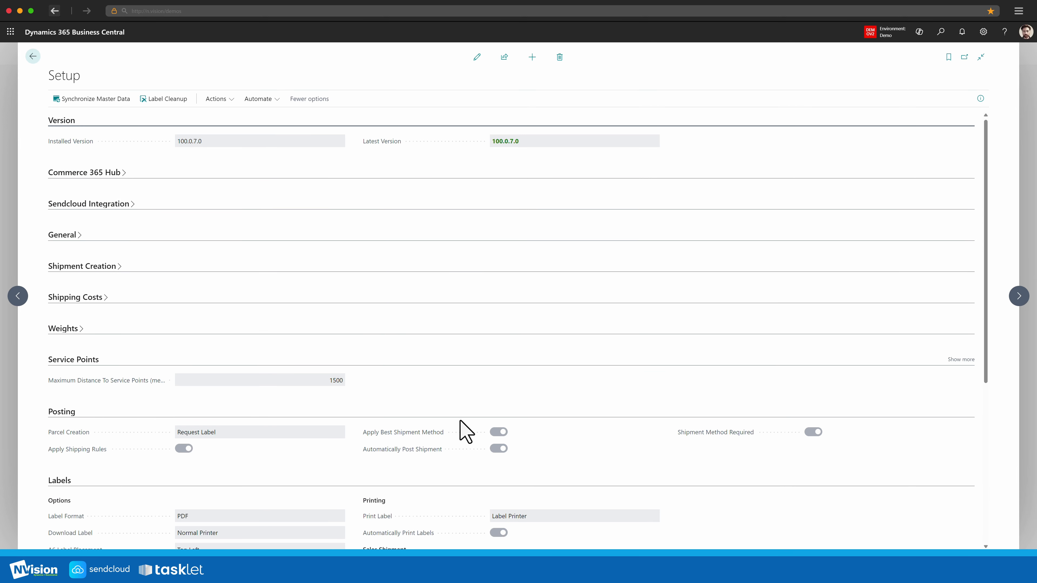
- Leave the Setup page and start a new sales order for the customer Adatum Corporation from the customer list
click(34, 57)
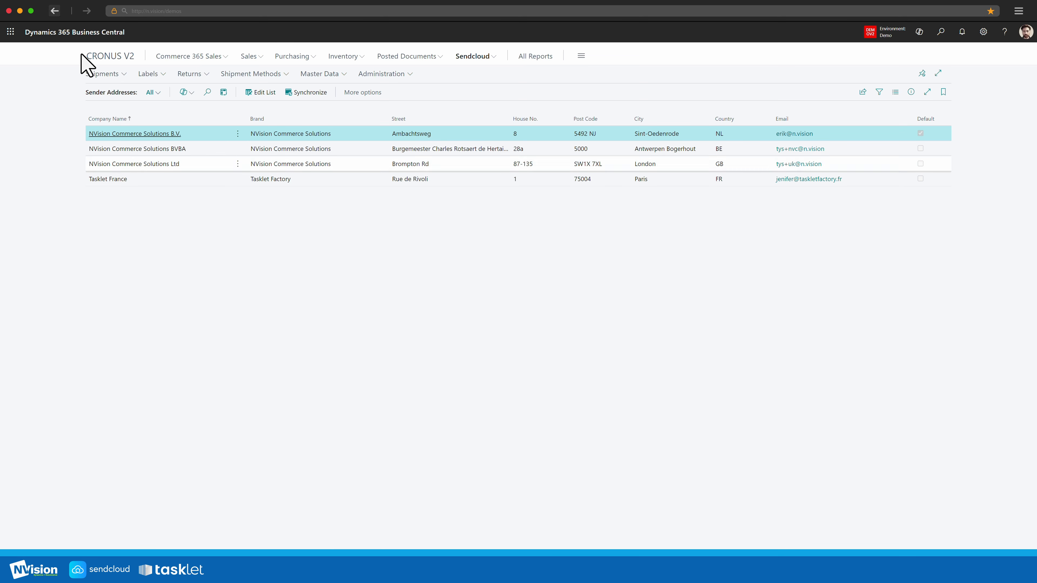
click(123, 57)
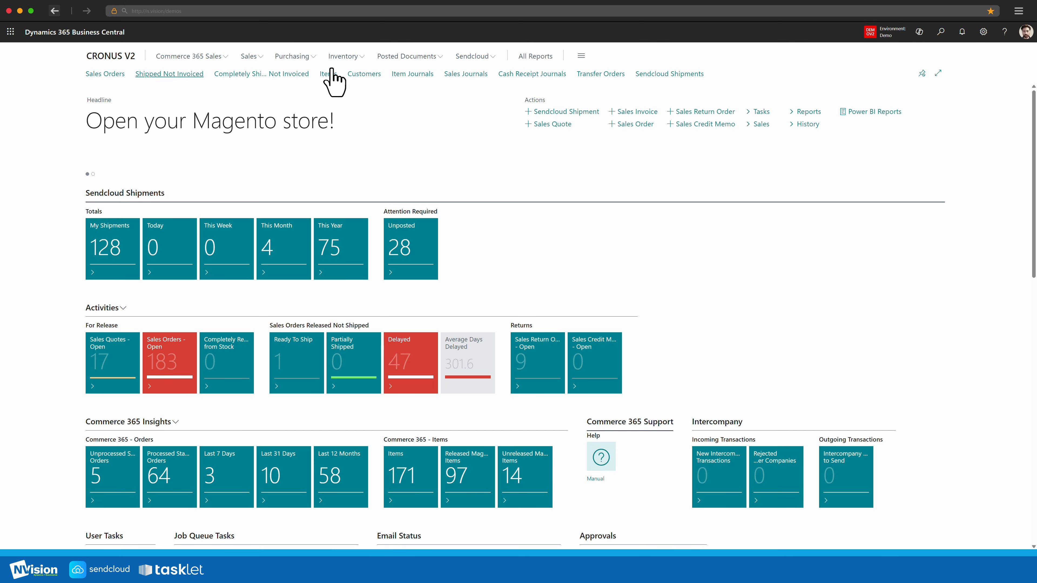
click(129, 110)
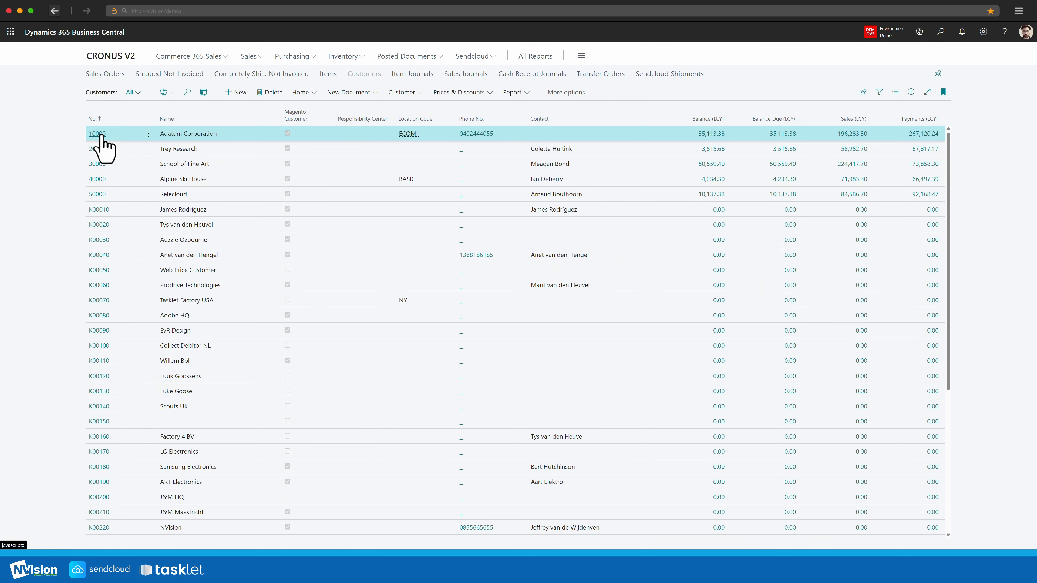
click(98, 134)
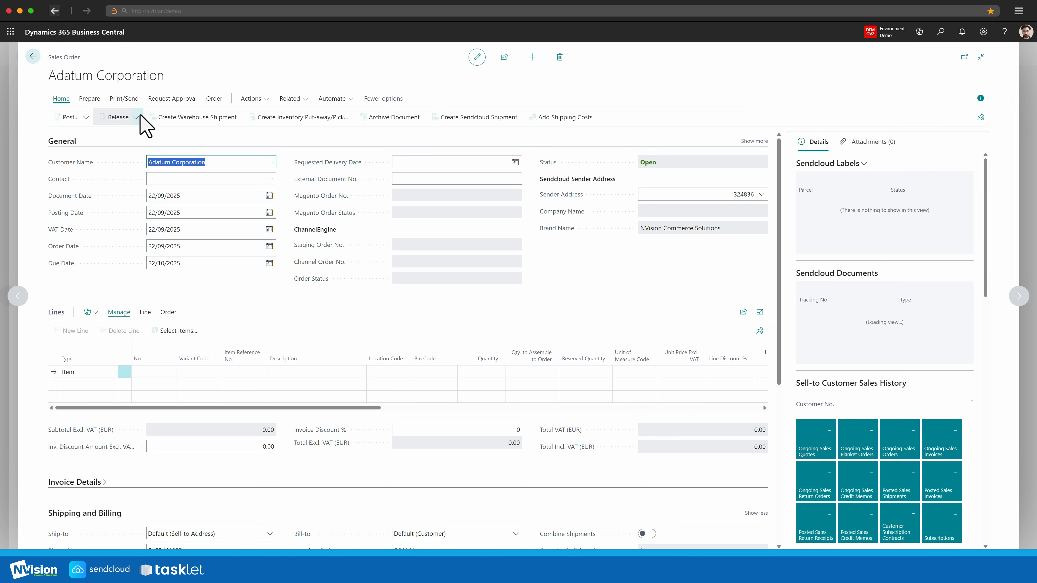
- Add an order line for item 1928-S, AMSTERDAM Lamp, with a quantity of 1
click(152, 371)
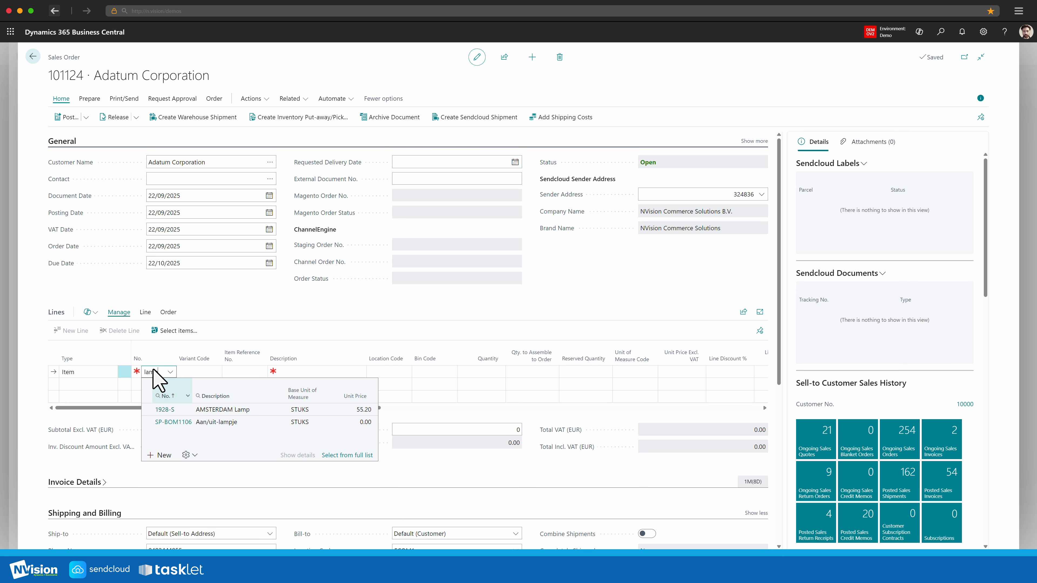
click(383, 372)
click(467, 371)
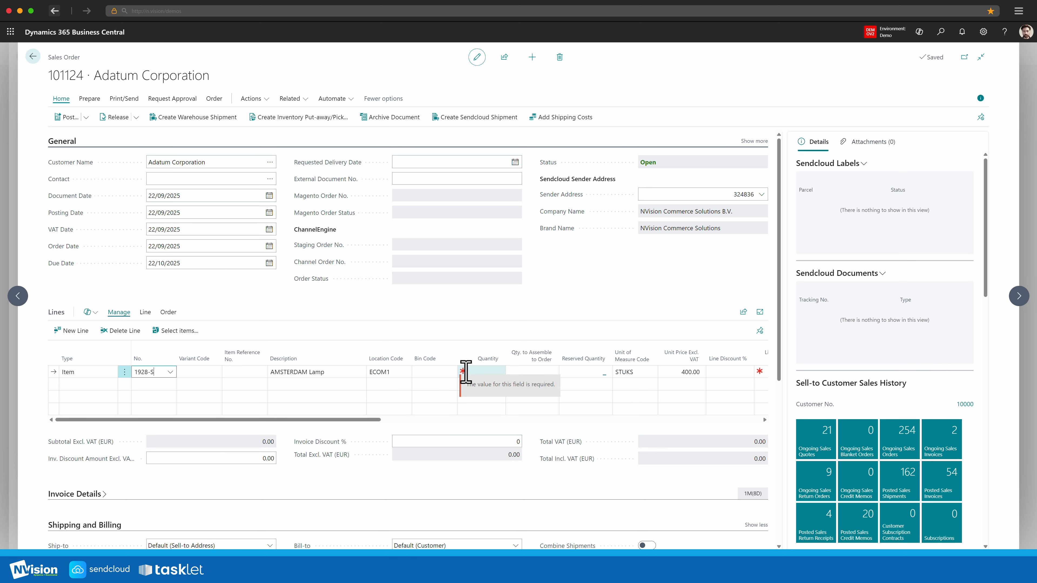
text(1)
key(Tab)
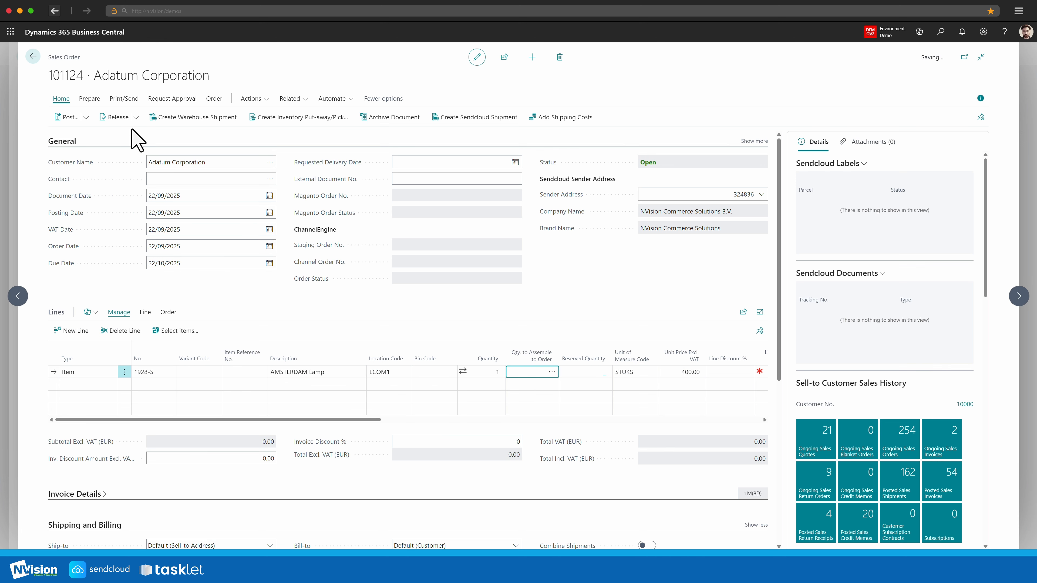
- Release the sales order and create a warehouse shipment from it
click(115, 118)
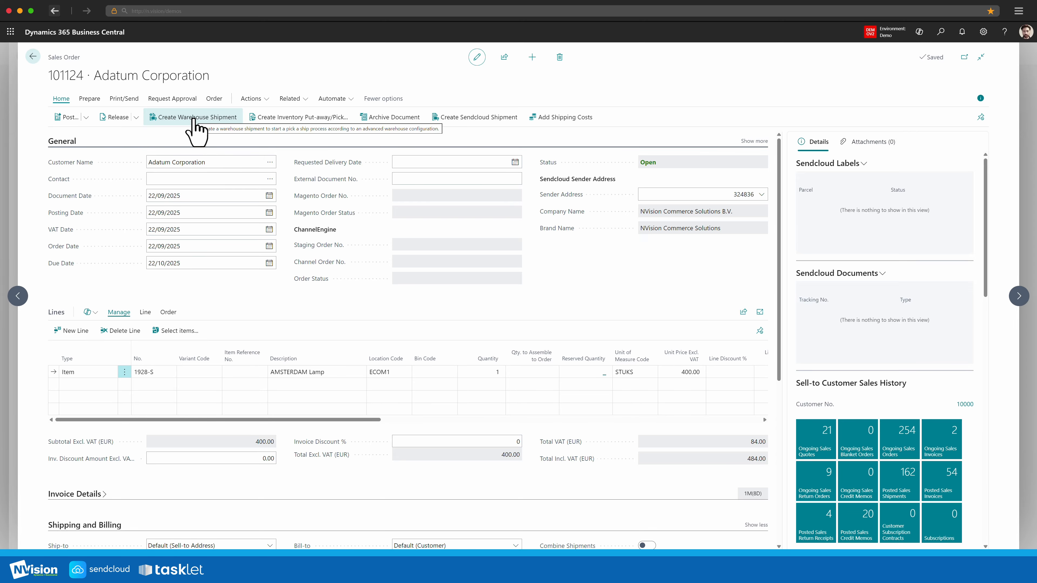
click(194, 119)
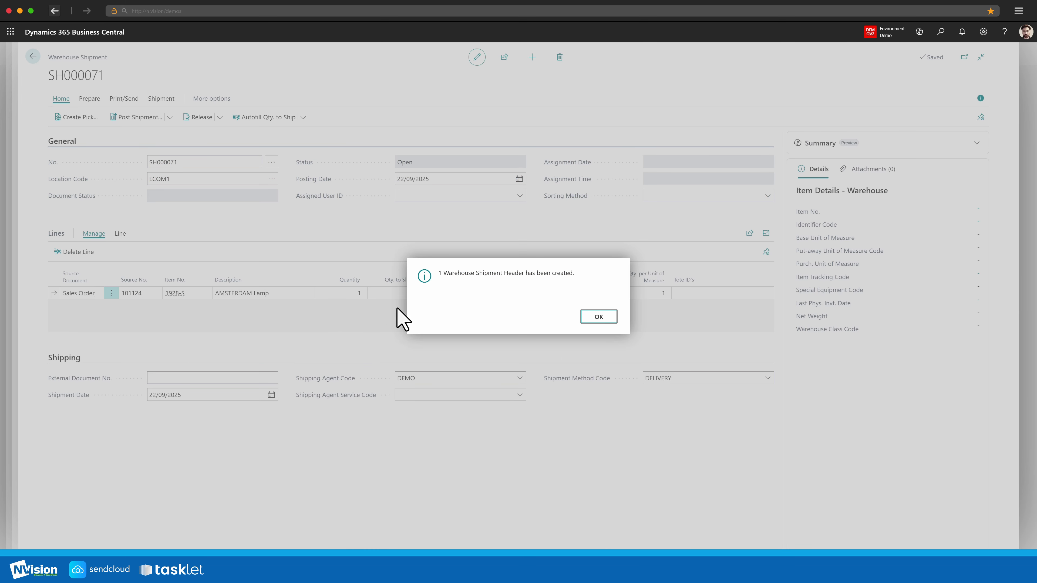
click(584, 319)
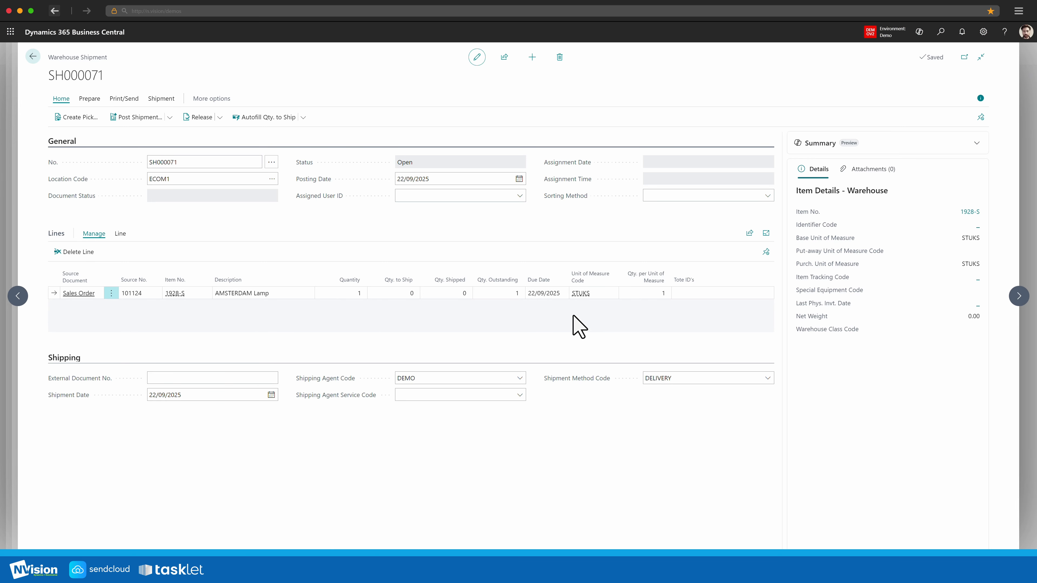
- Create a warehouse pick for the shipment using the default options
click(87, 120)
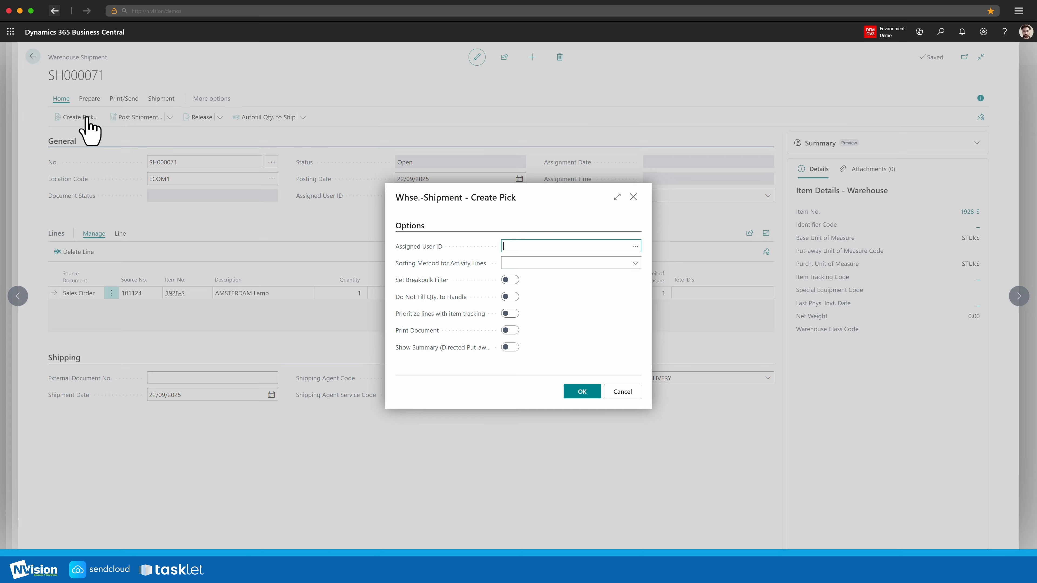
click(579, 393)
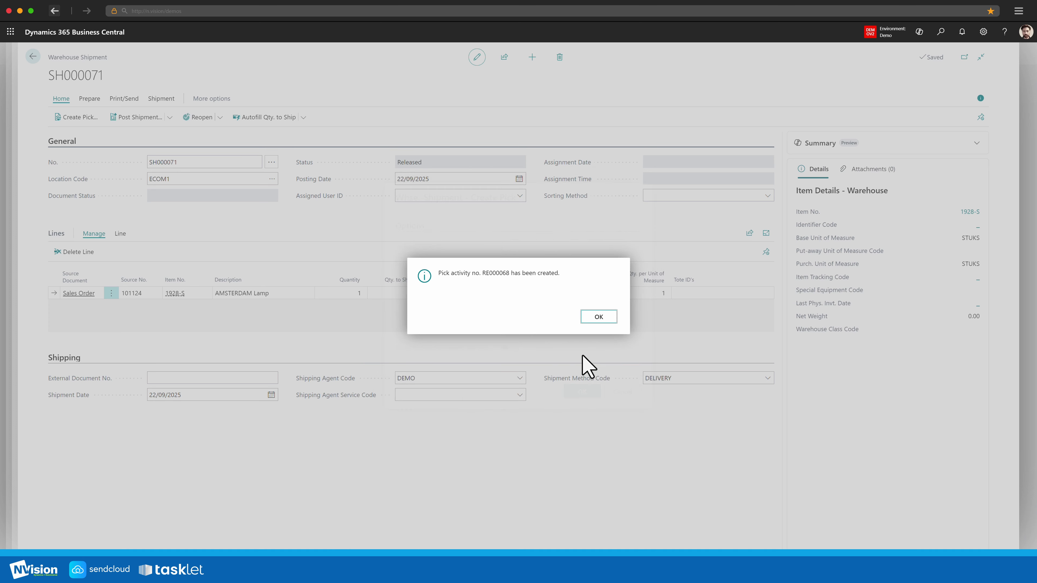
click(596, 319)
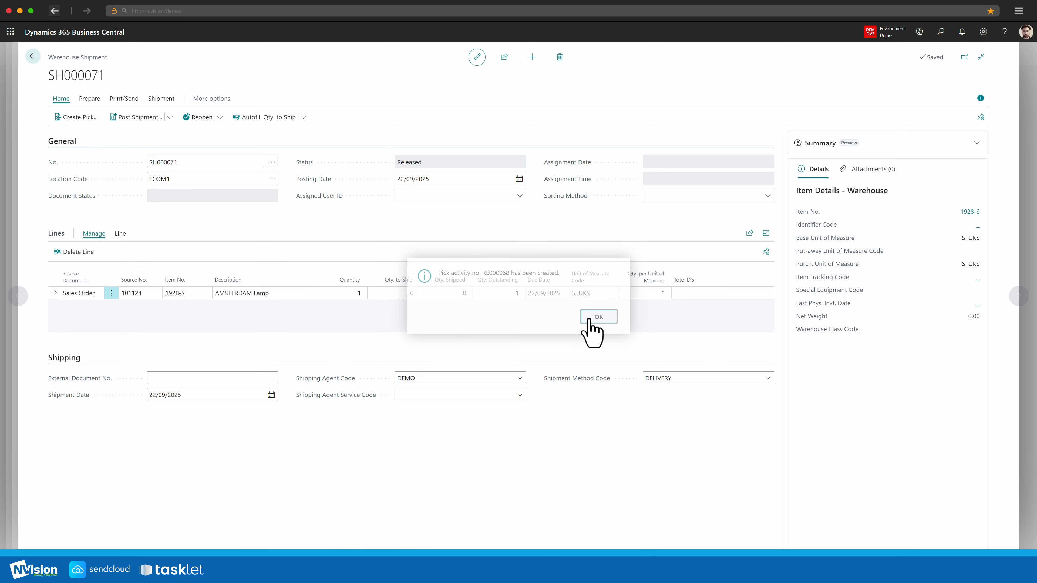
- Display the warehouse shipment's pick lines and open the related pick document
click(162, 100)
click(210, 118)
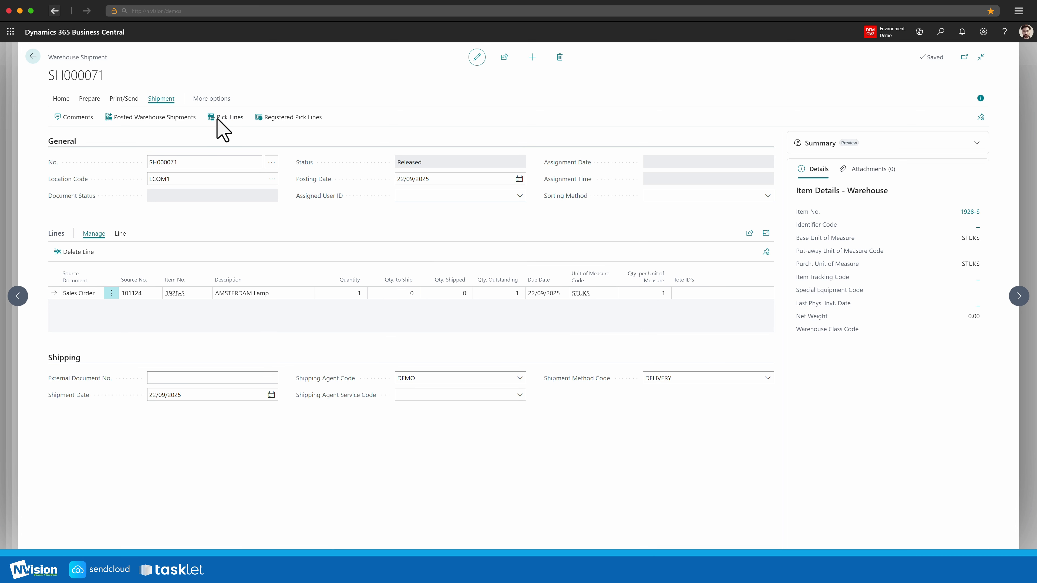
click(245, 79)
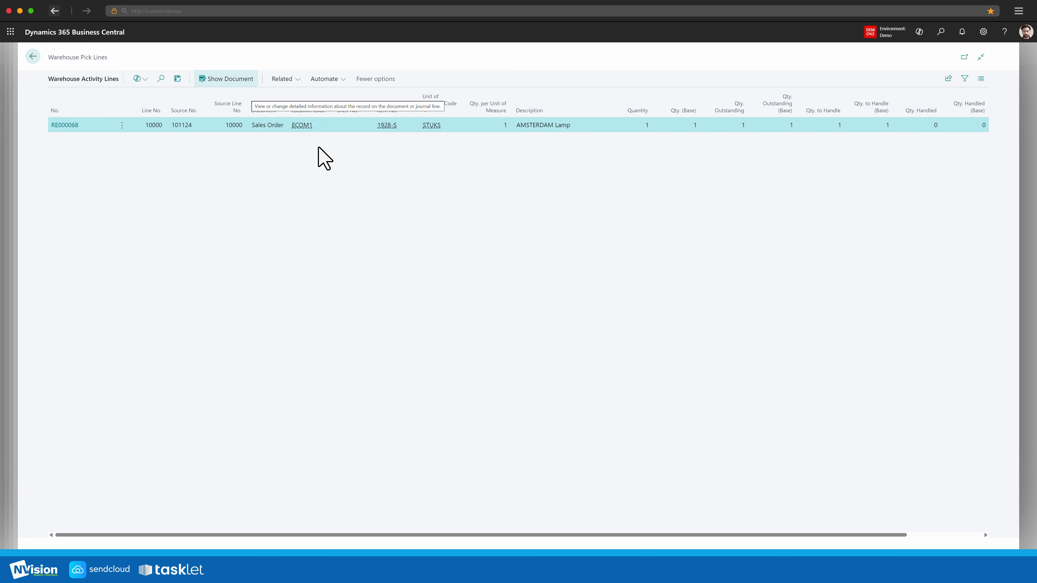
- Register the warehouse pick for the AMSTERDAM Lamp and return to the warehouse shipment
click(361, 191)
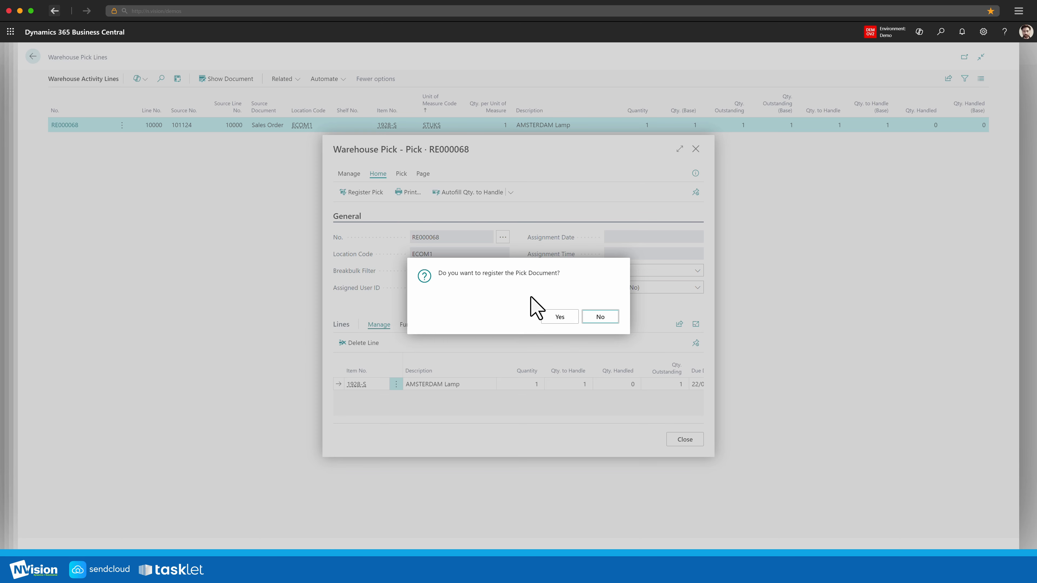
click(562, 319)
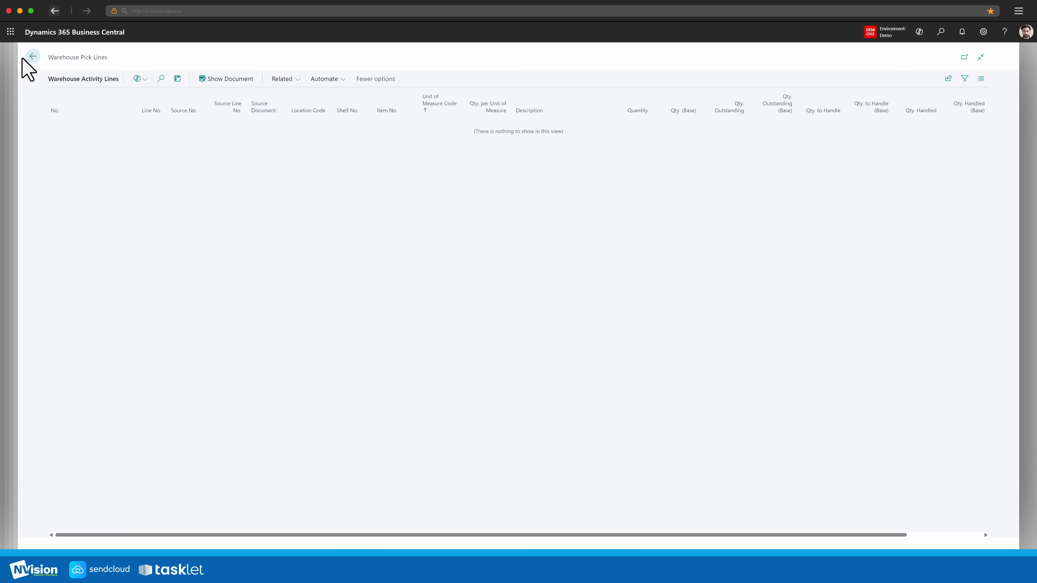
click(32, 57)
- Post the warehouse shipment with the Ship option, without invoicing
click(61, 98)
click(138, 117)
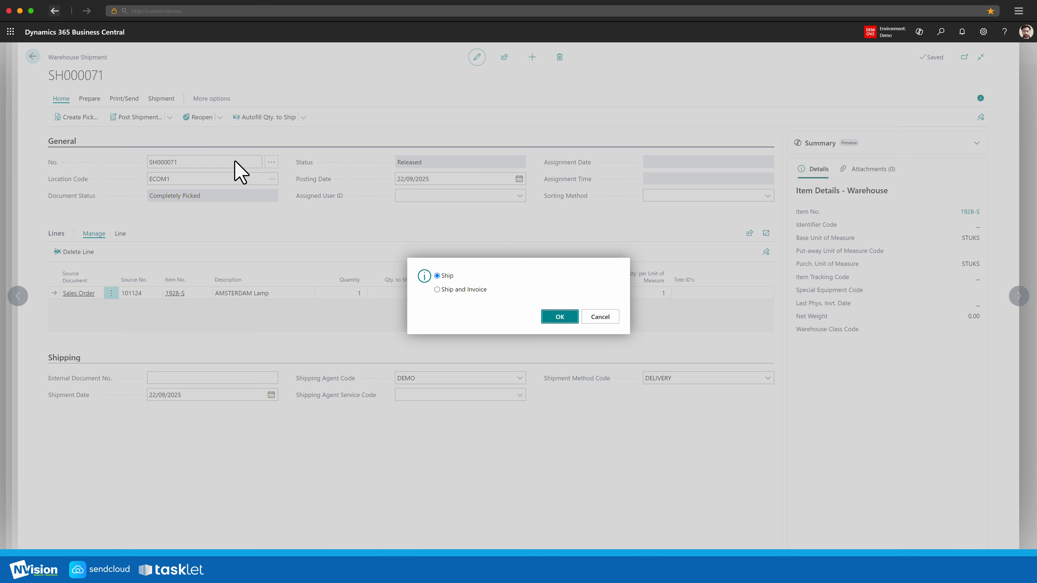
click(560, 317)
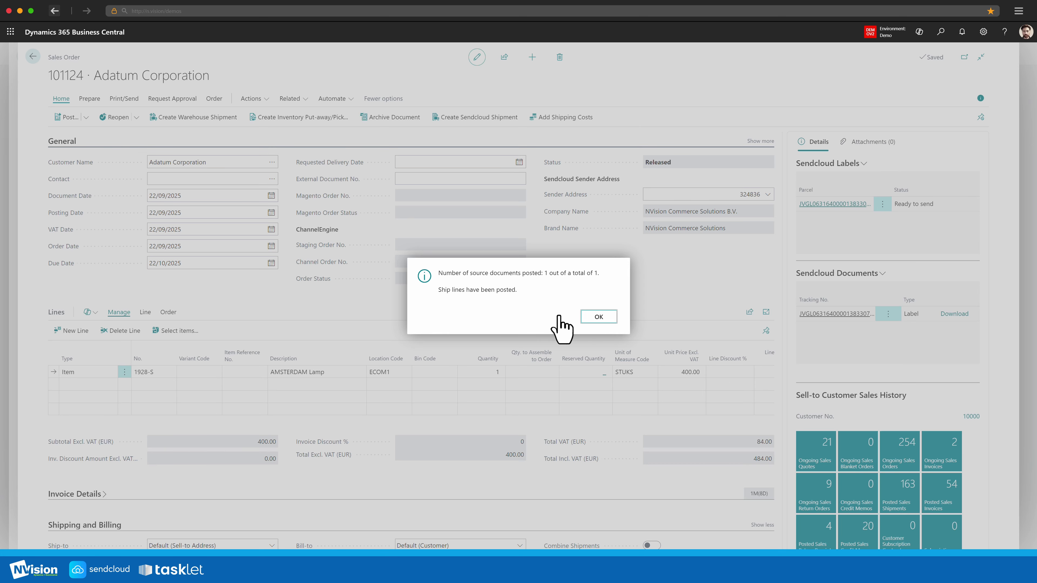
click(598, 317)
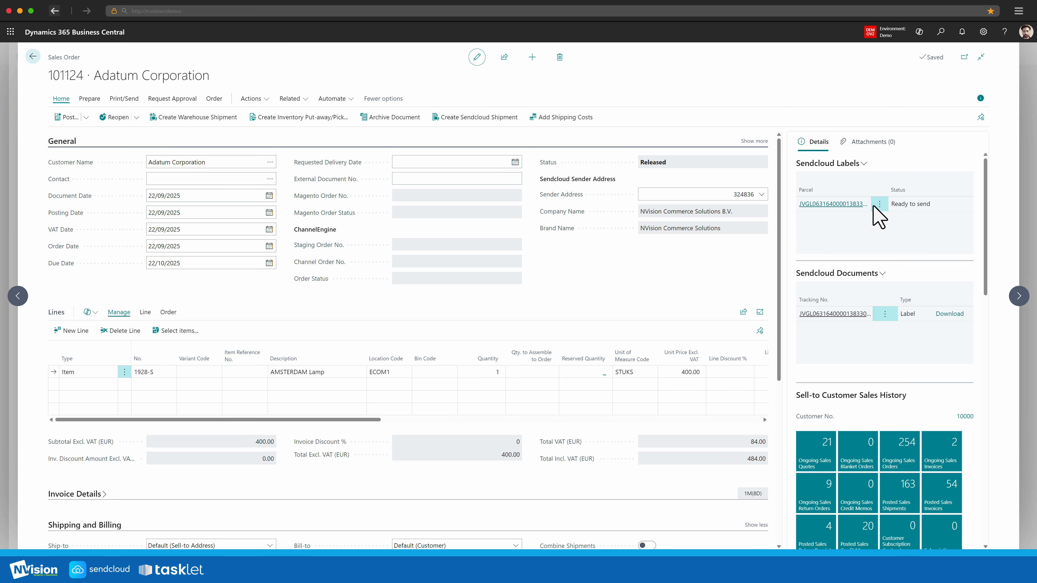
- Open the Sendcloud shipment from the sales order's parcel label and examine its parcels, assigned items and labels
click(851, 205)
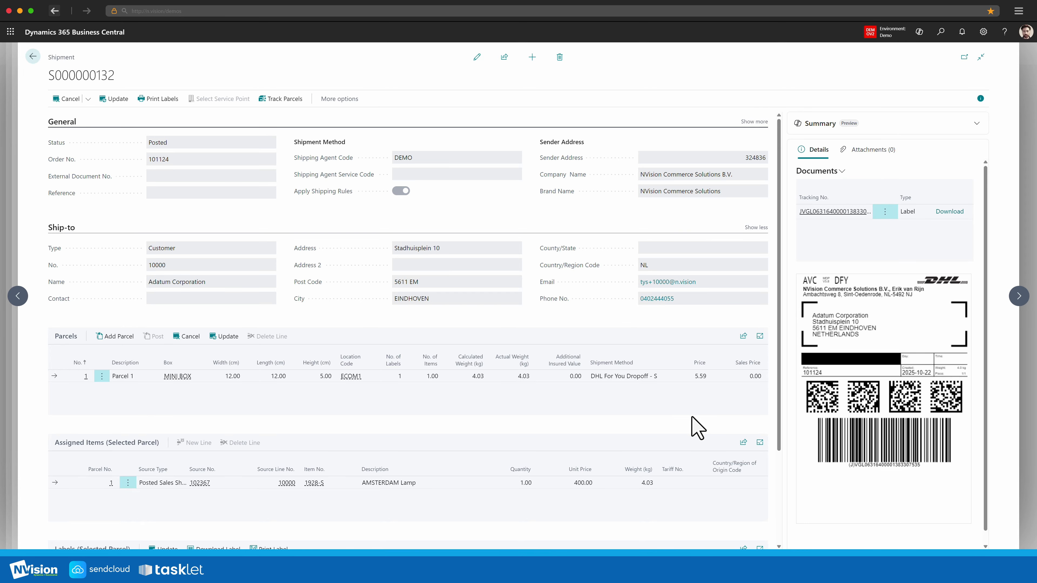
scroll(697, 426, down, 3)
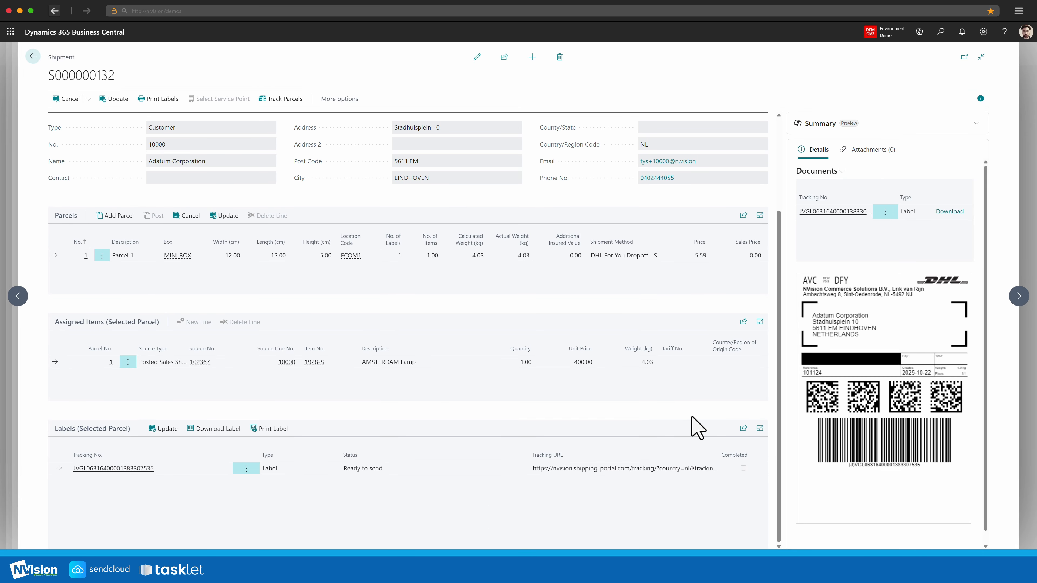